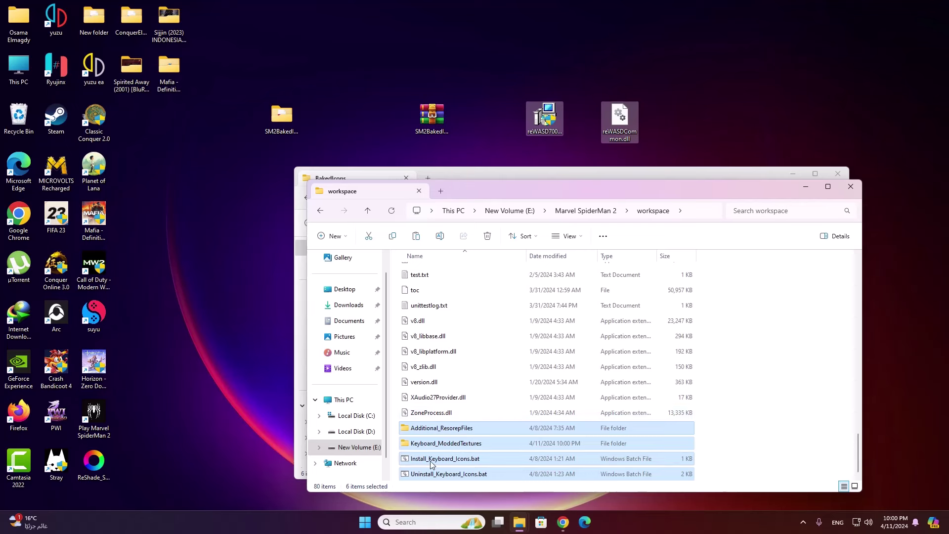
Step: Run Install_Keyboard_Icons.bat from the workspace folder as administrator, dismiss its console, and close the workspace window
click(455, 461)
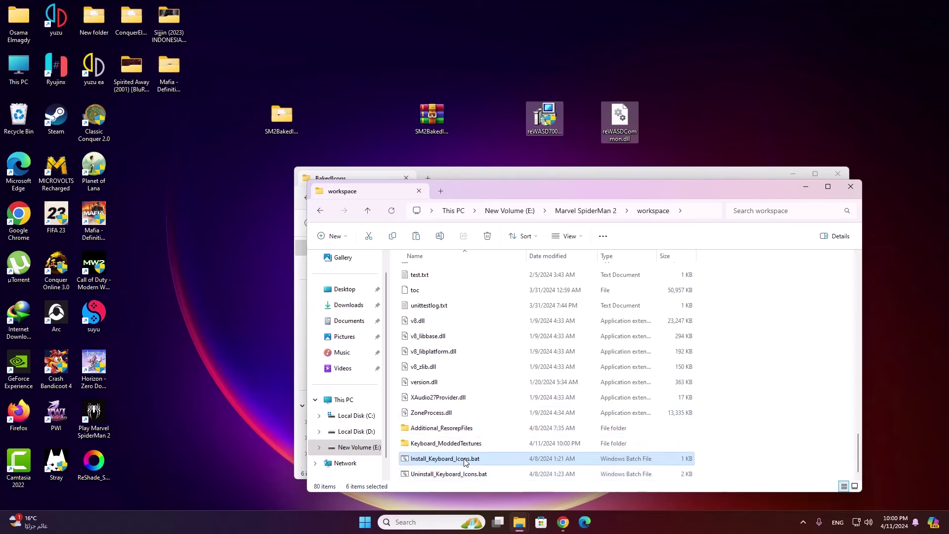
right_click(435, 462)
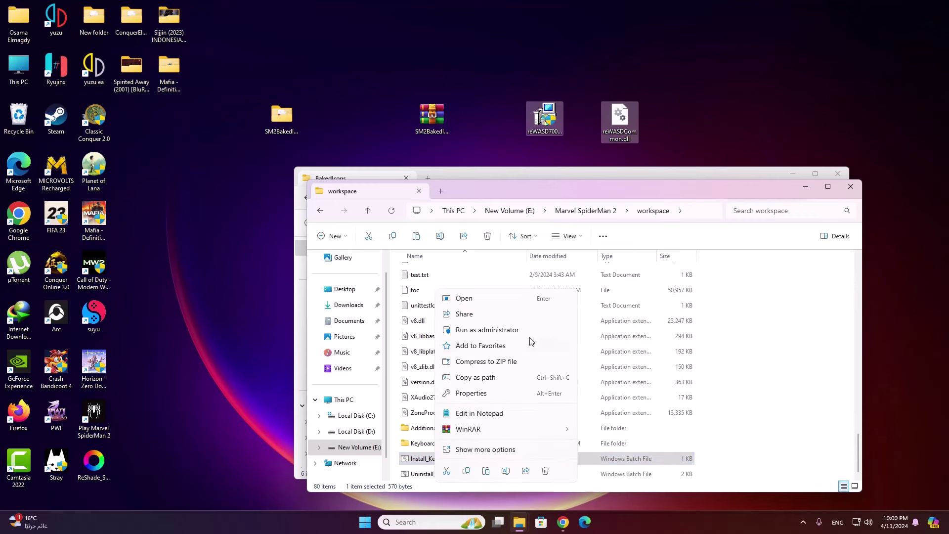
click(494, 333)
click(432, 334)
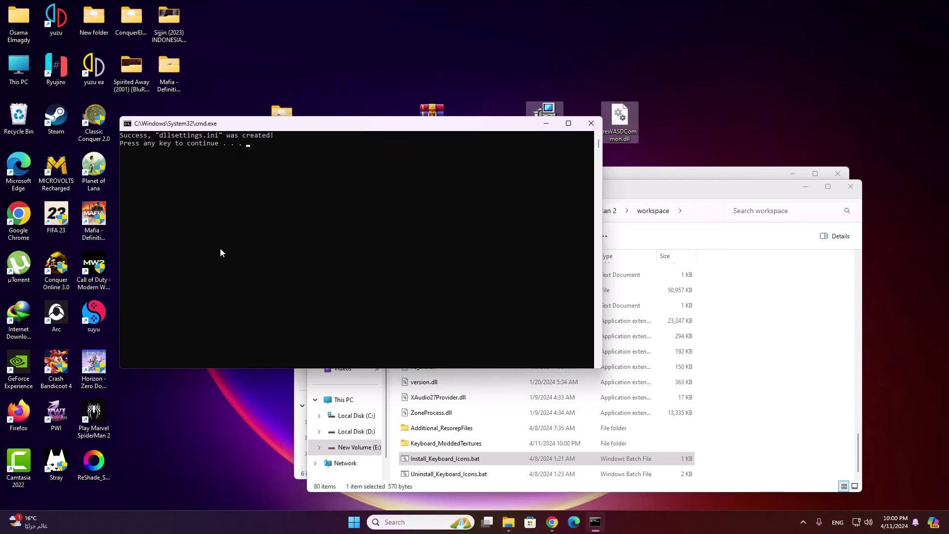
key(Return)
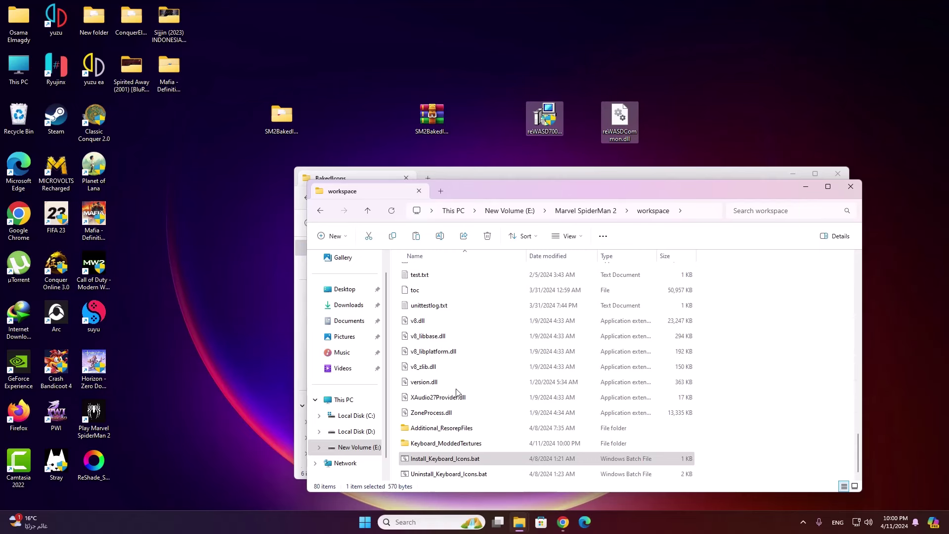
click(850, 189)
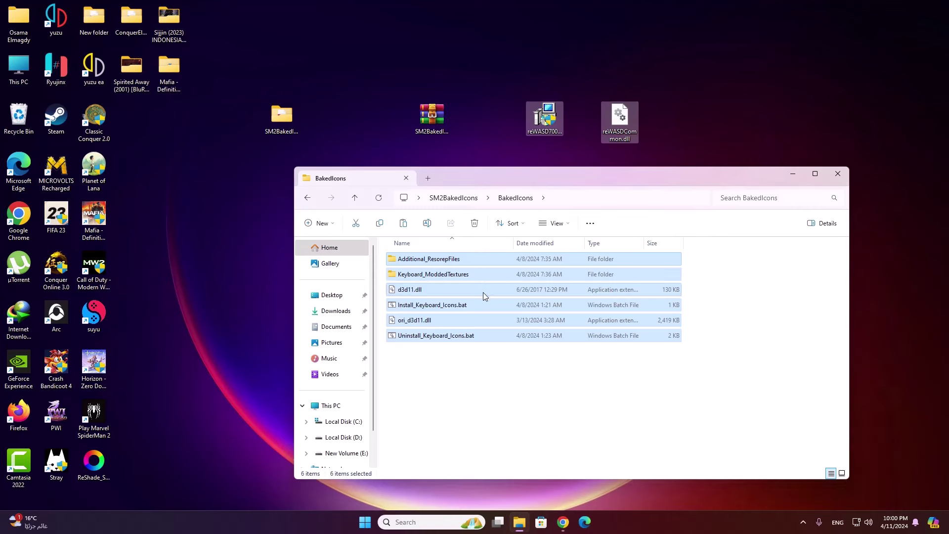
Step: Unblock reWASDCommon.dll on the desktop through its file properties and close the SM2BakedIcons folder window
click(306, 198)
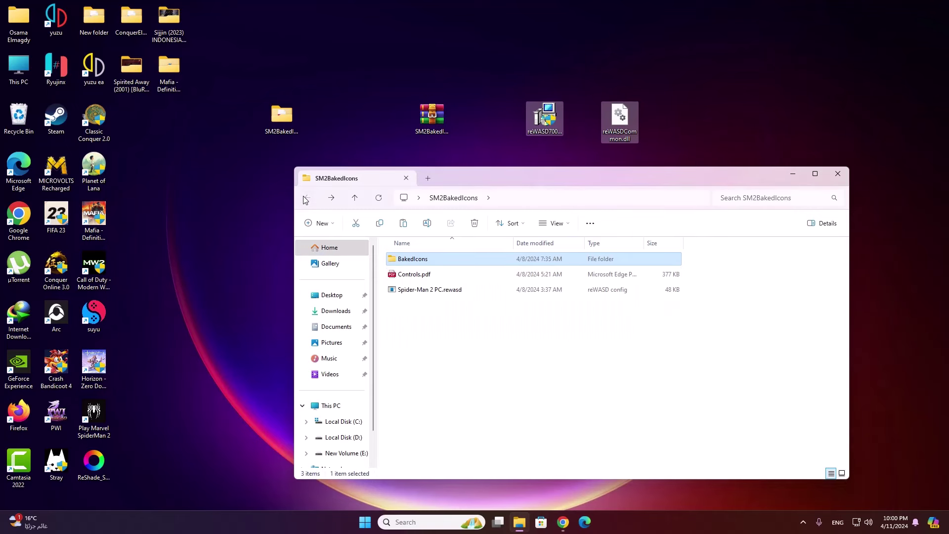
click(586, 152)
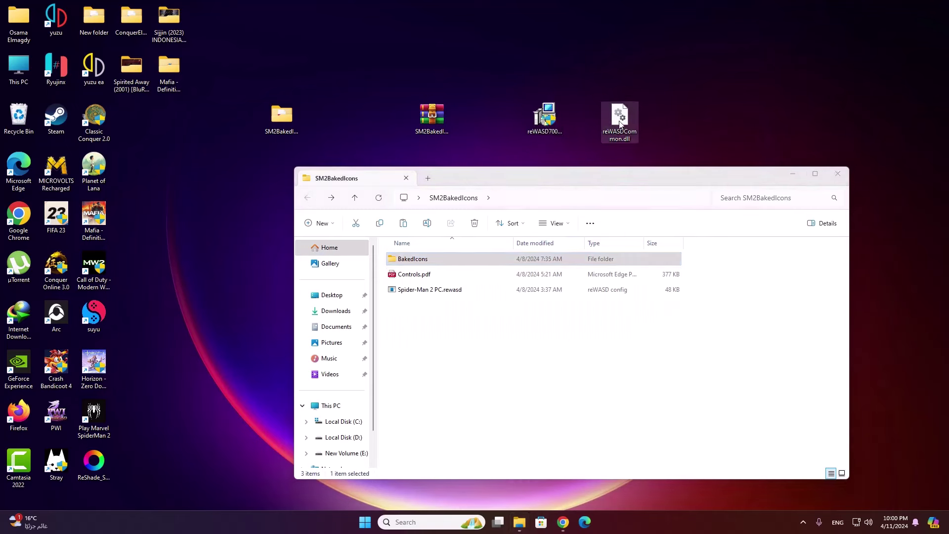
drag(751, 180, 680, 284)
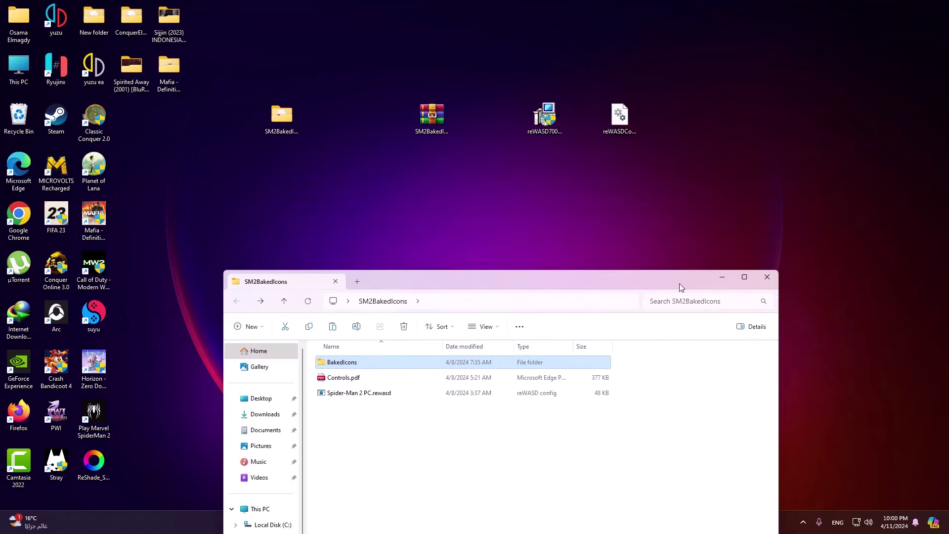
right_click(620, 117)
click(663, 227)
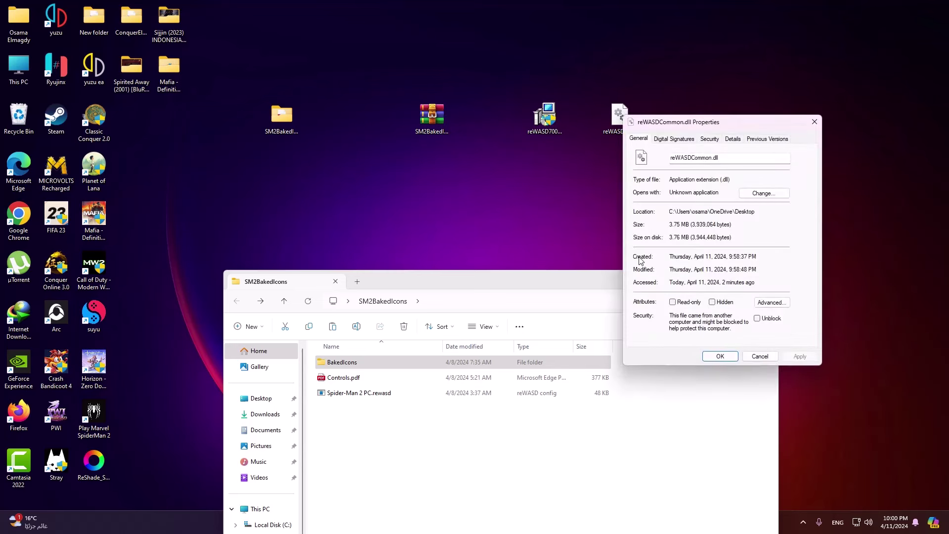
click(757, 319)
click(717, 358)
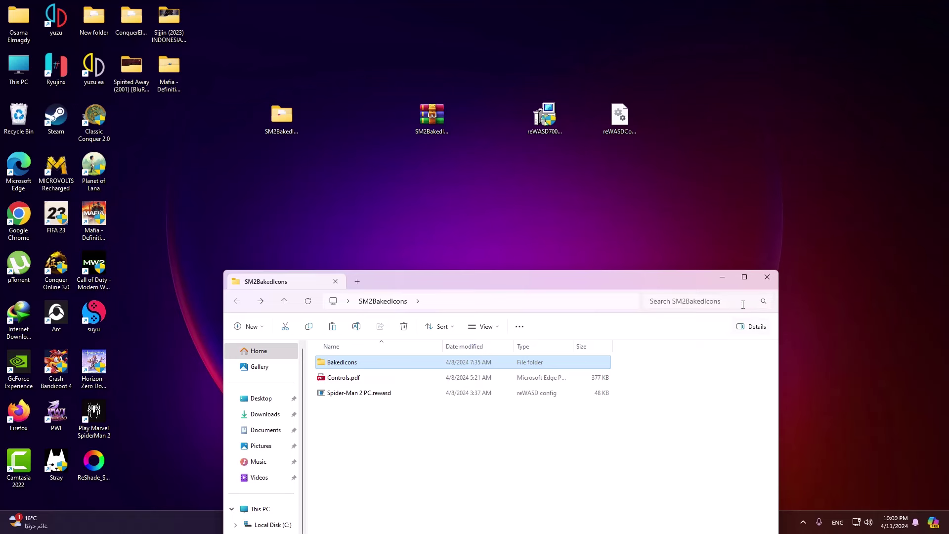
drag(602, 283, 555, 198)
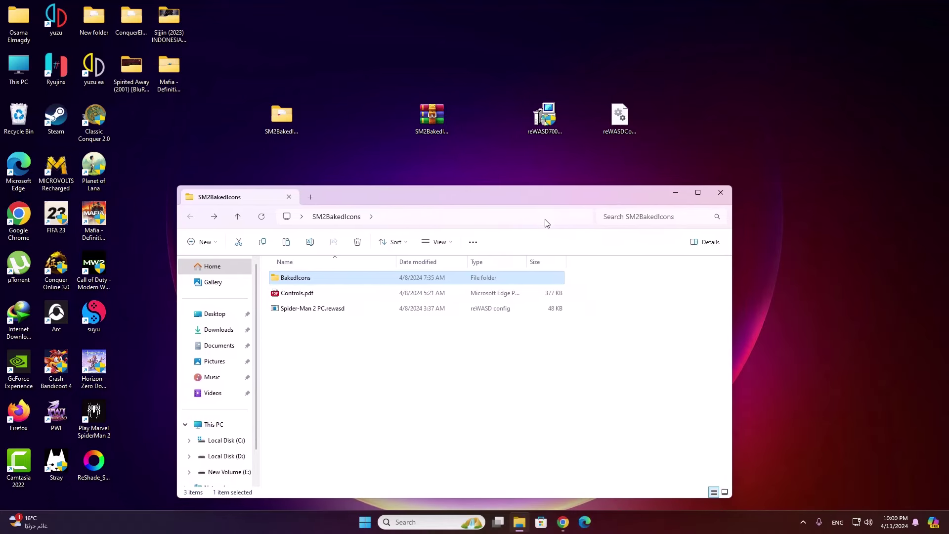
click(355, 349)
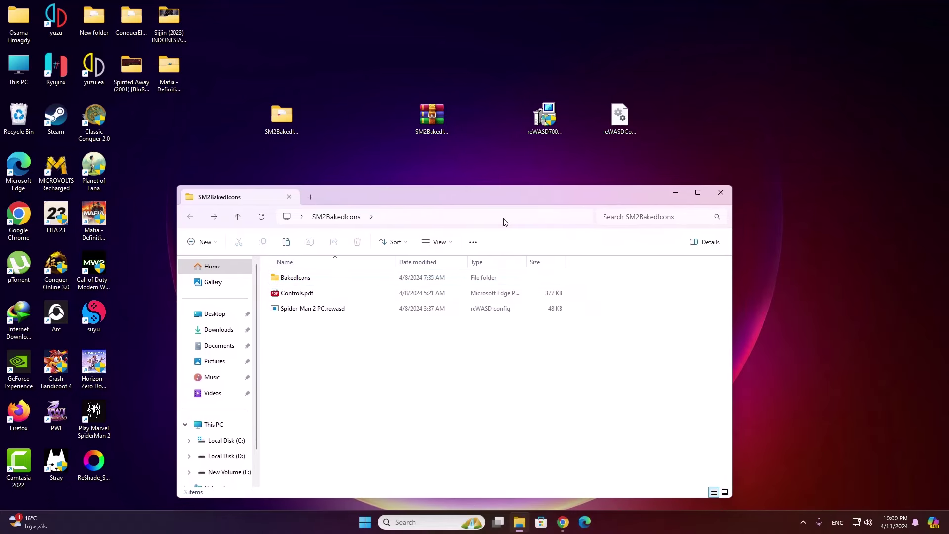
click(720, 193)
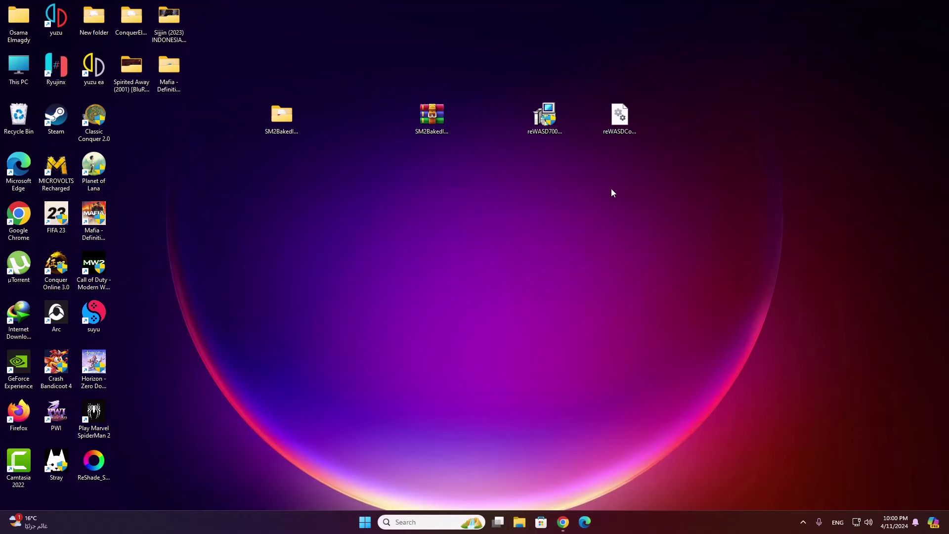
Step: Install reWASD with the reWASD700-8447.exe installer on the desktop, accepting the agreement, and restart the PC
double_click(548, 122)
double_click(546, 122)
click(446, 341)
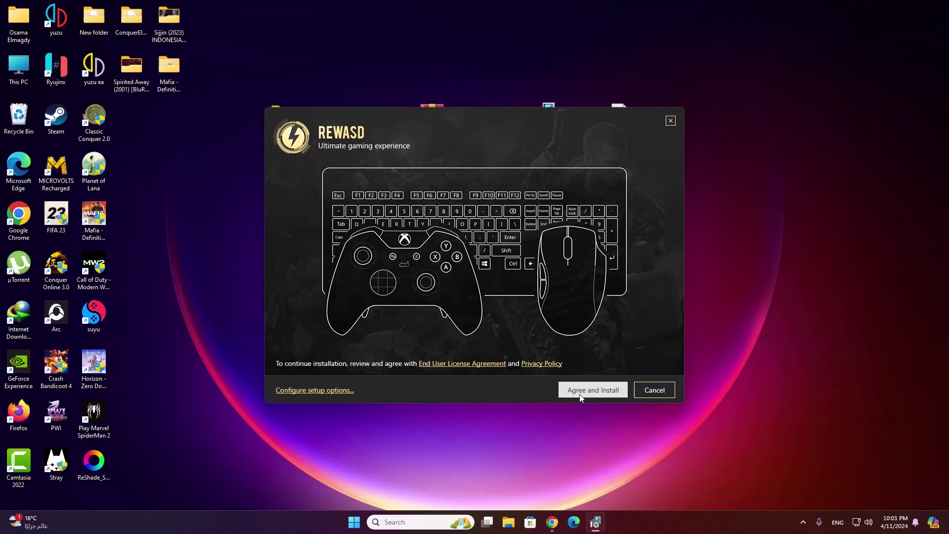
click(581, 397)
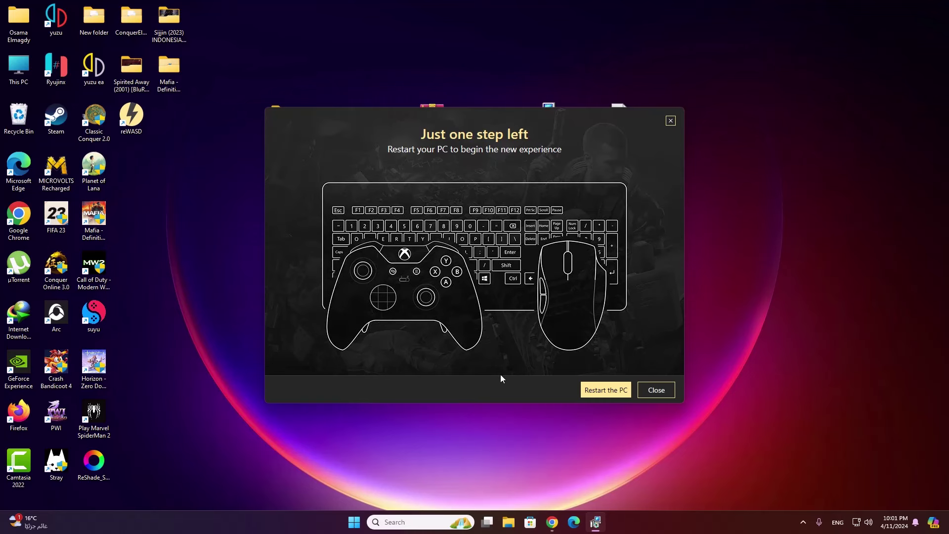
click(606, 390)
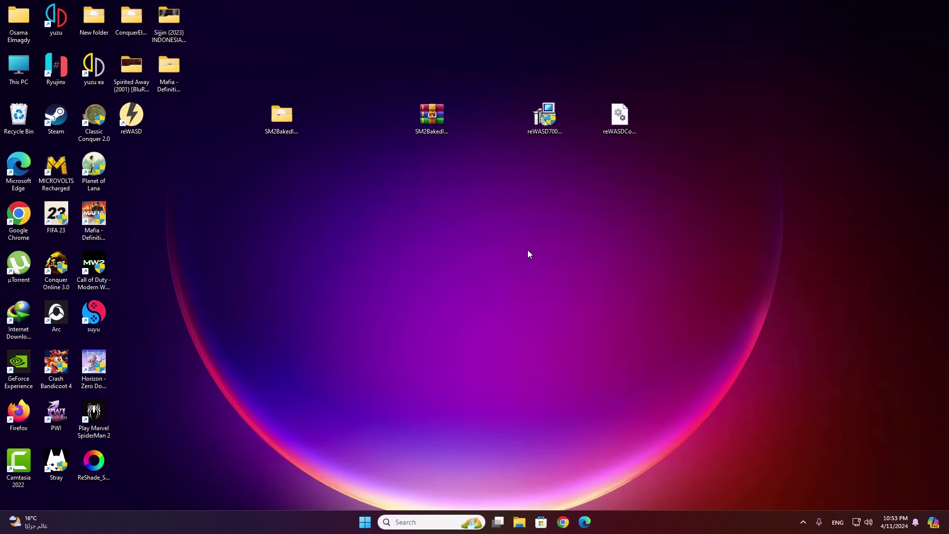
Step: Copy reWASDCommon.dll from the desktop into reWASD's installation folder with administrator permission and close the folder window
right_click(625, 123)
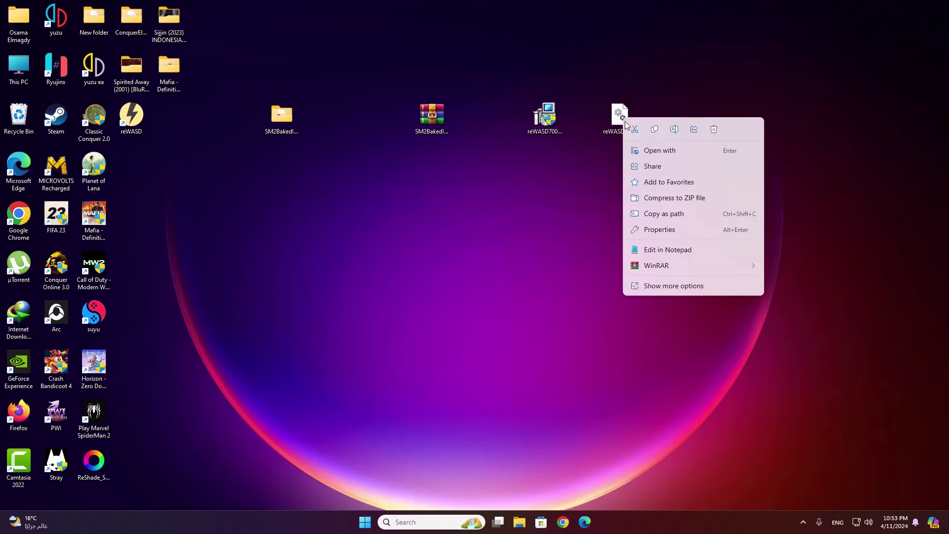
click(653, 130)
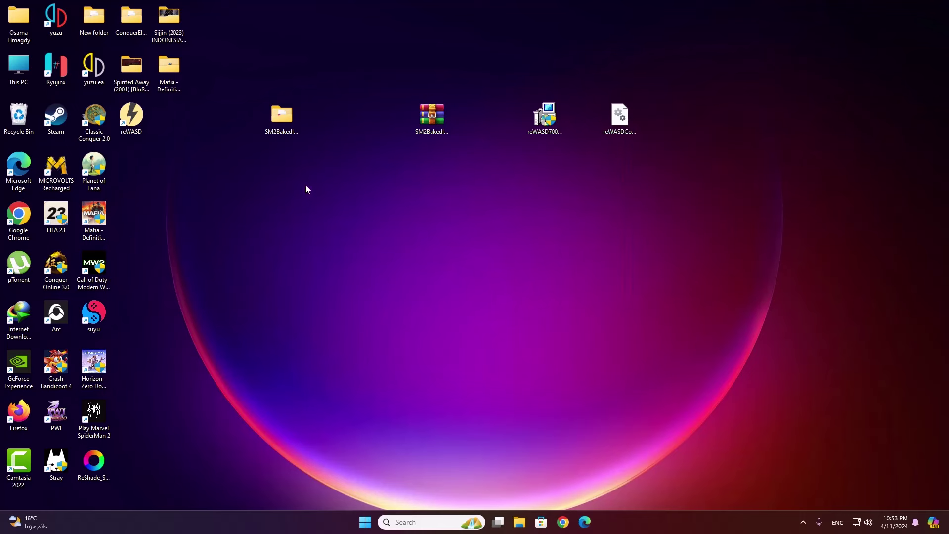
right_click(135, 124)
click(200, 202)
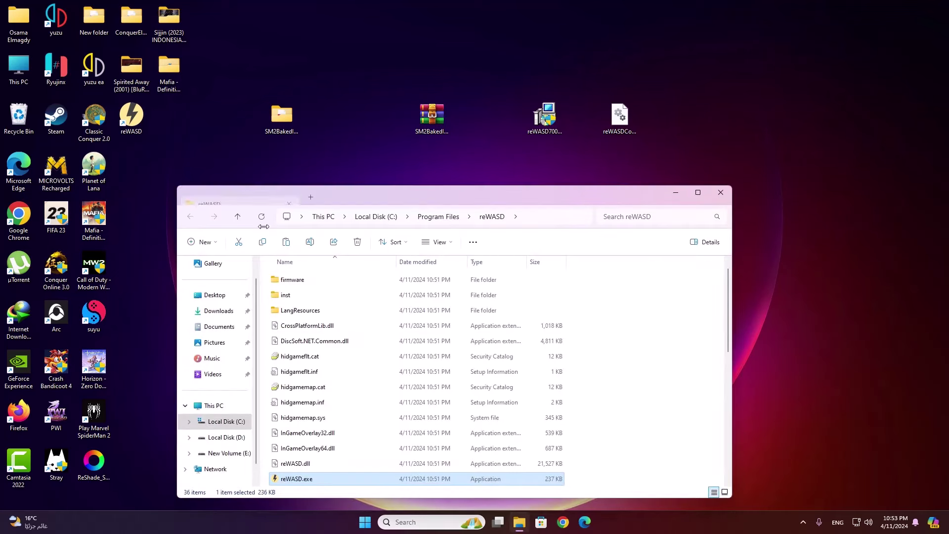
right_click(612, 367)
click(629, 368)
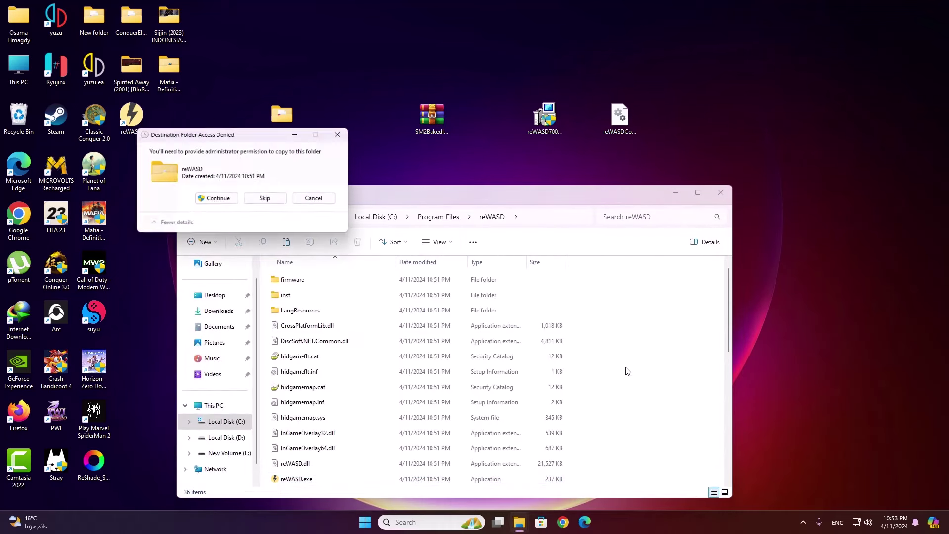
click(213, 197)
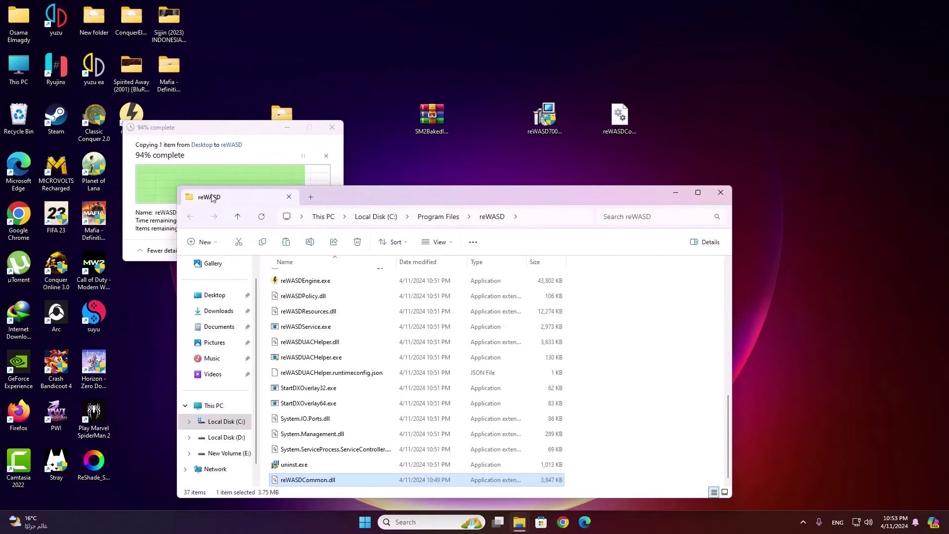
click(721, 194)
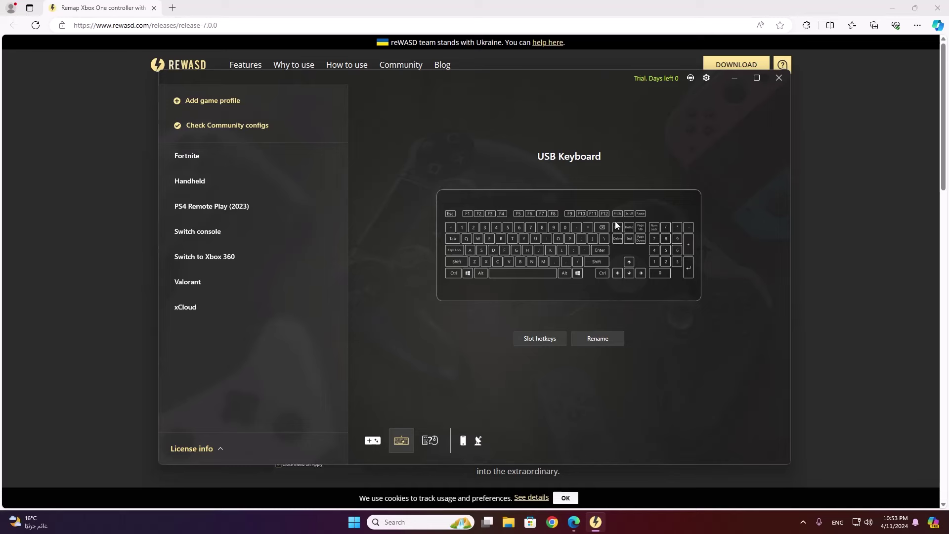
Step: Close the reWASD window and download reWASD720-8995.exe from the reWASD website to the Desktop, closing the browser
drag(448, 105, 372, 84)
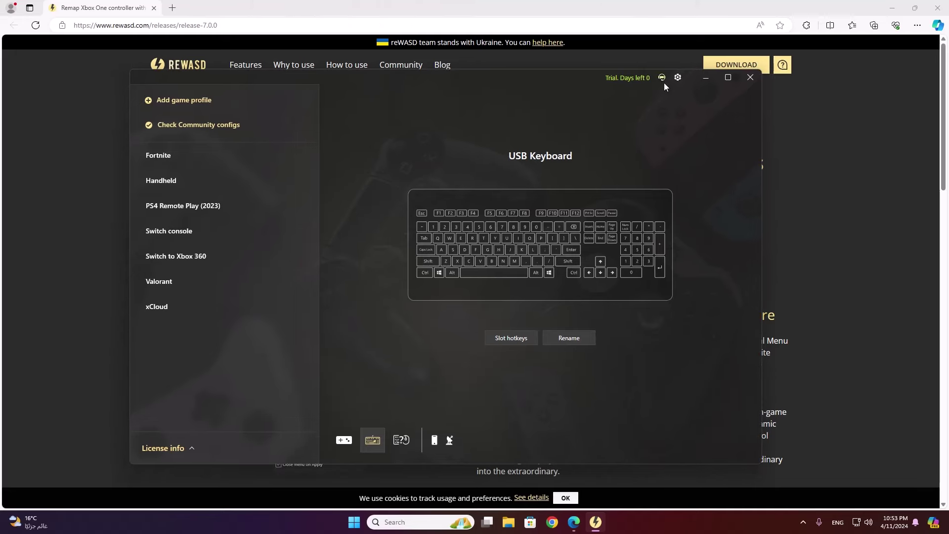
click(750, 83)
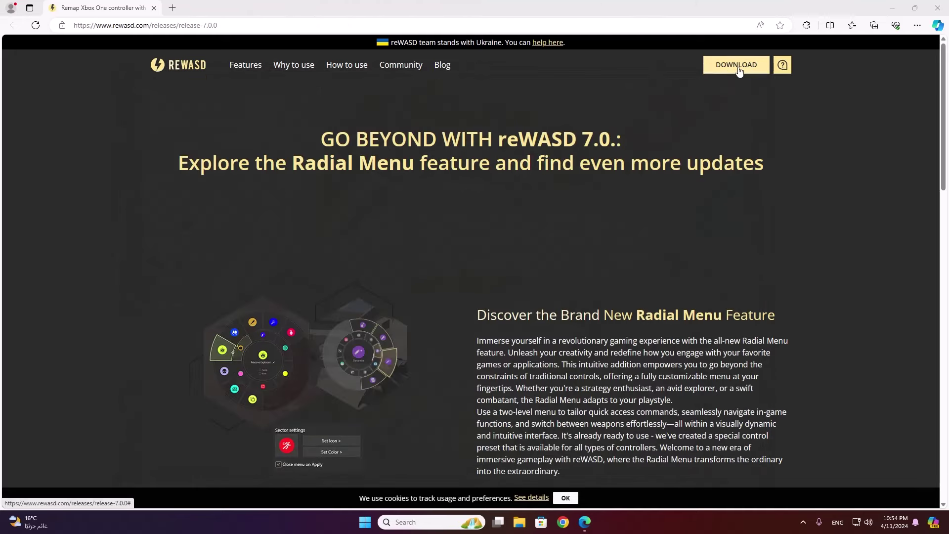
click(737, 66)
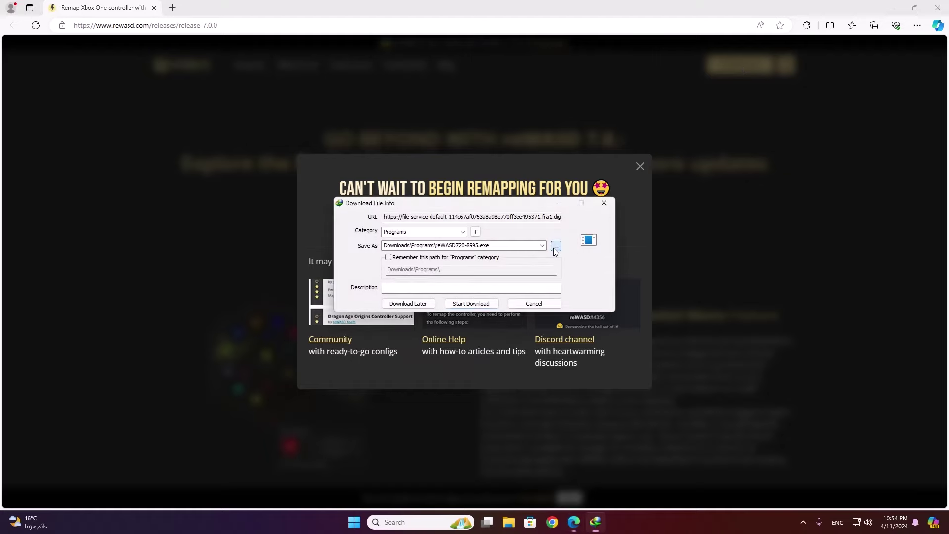
click(556, 246)
click(348, 226)
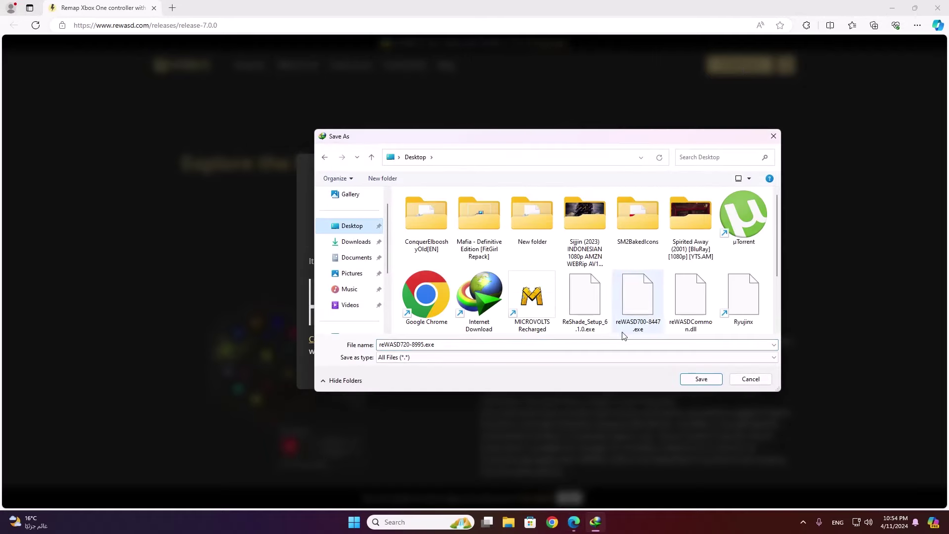
click(697, 379)
click(475, 305)
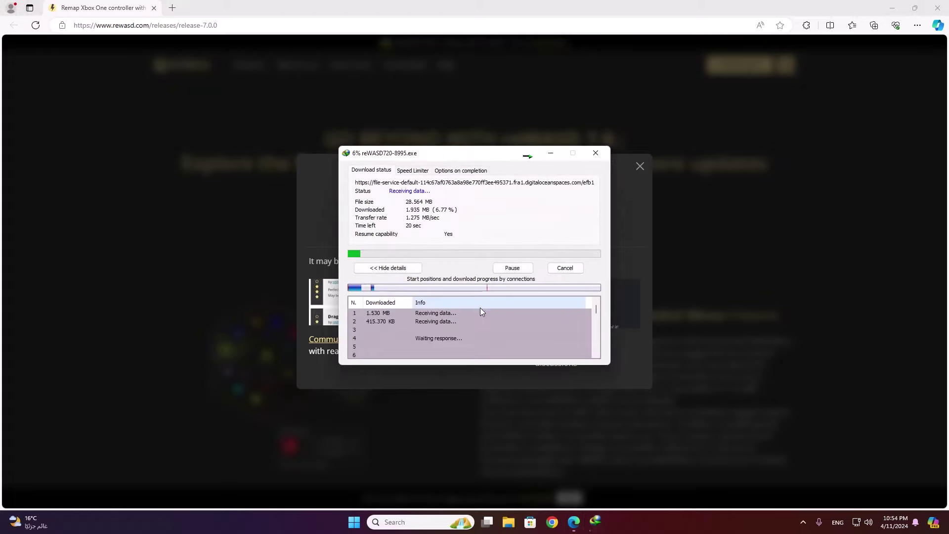
click(938, 8)
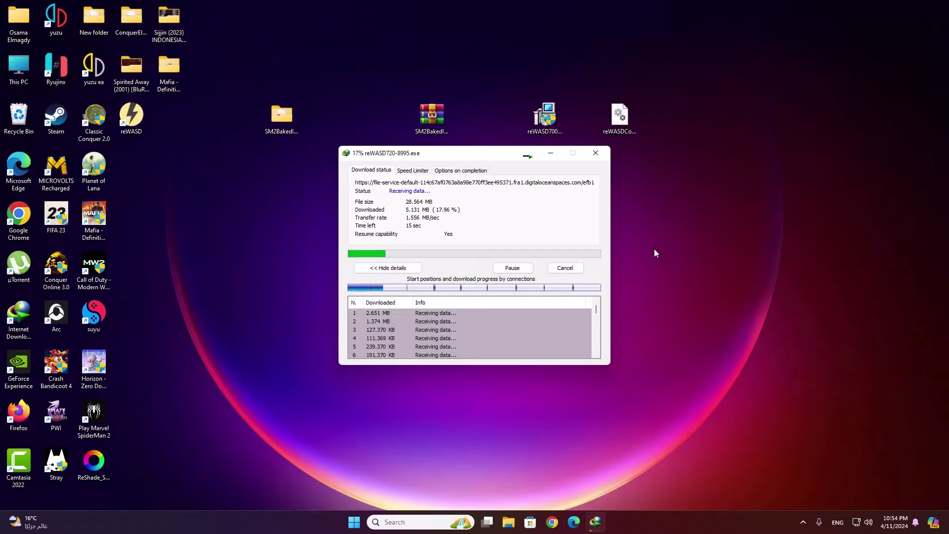
Step: Reopen the reWASD window and view the website's home page by way of its community configs link, closing the browser
click(803, 522)
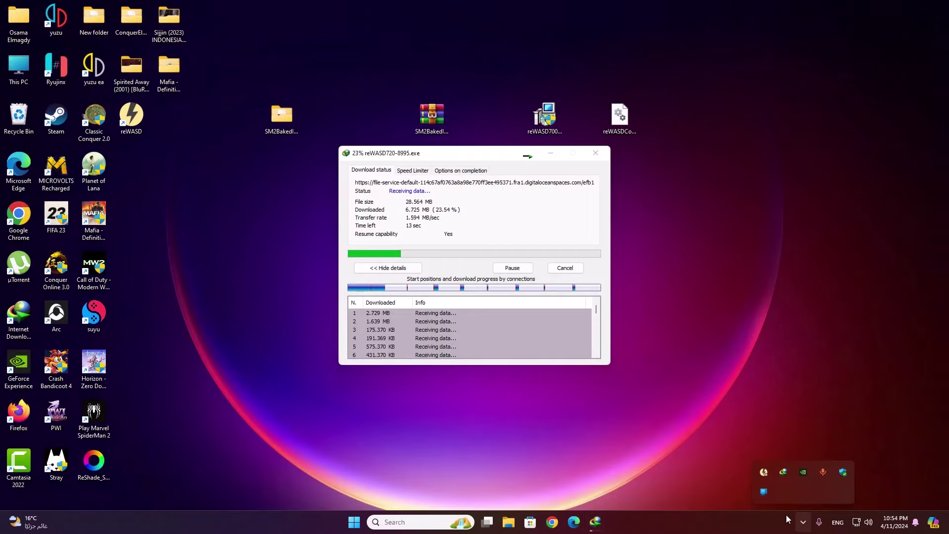
click(764, 473)
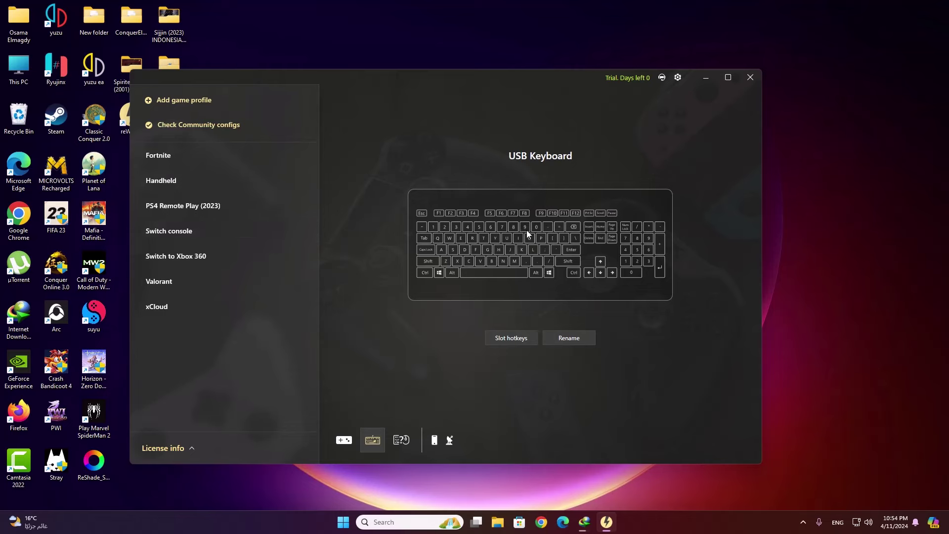
click(196, 125)
click(562, 129)
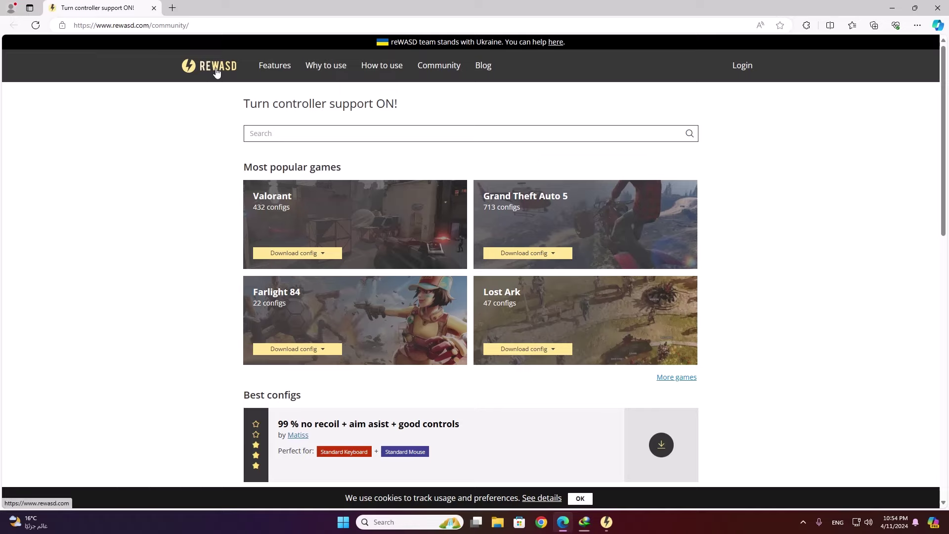
click(214, 71)
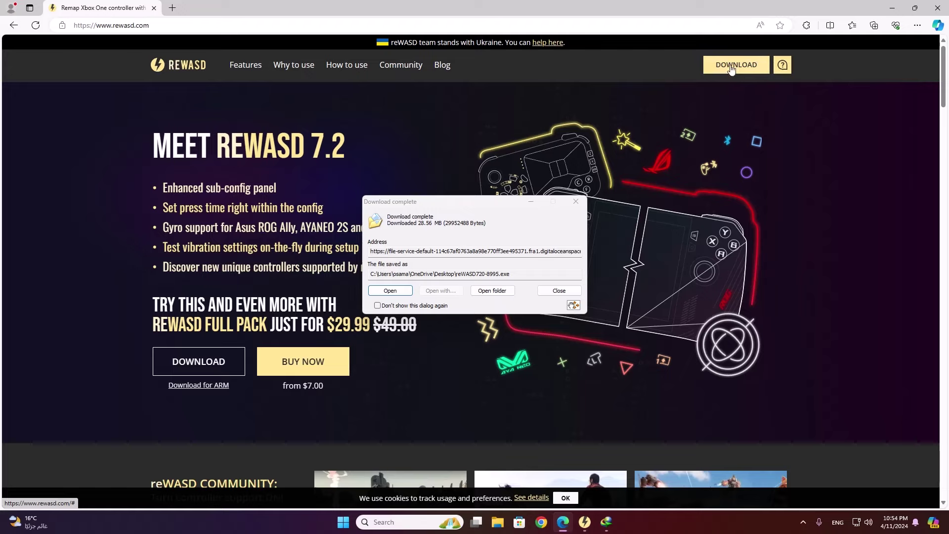
click(938, 8)
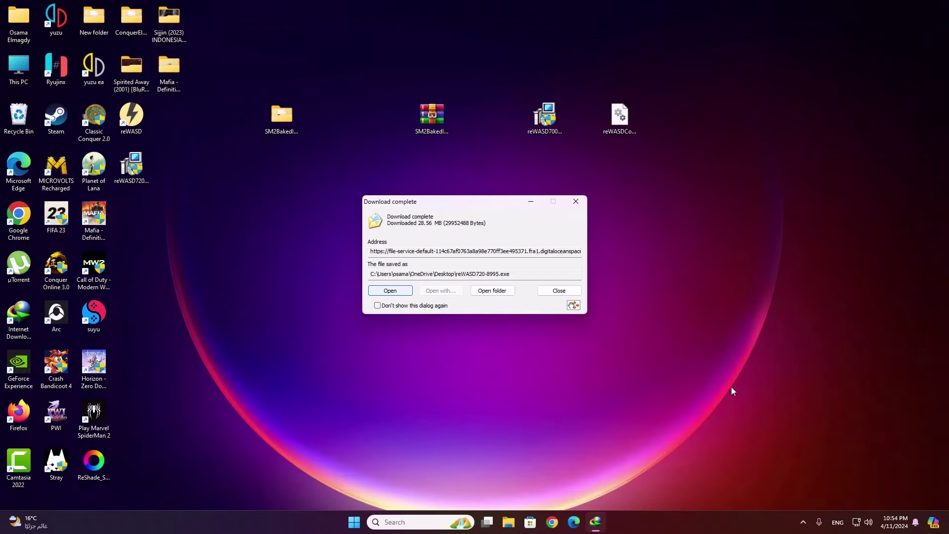
Step: Run the downloaded reWASD720-8995.exe installer, allow it to make changes, and agree to the license to update reWASD
click(804, 522)
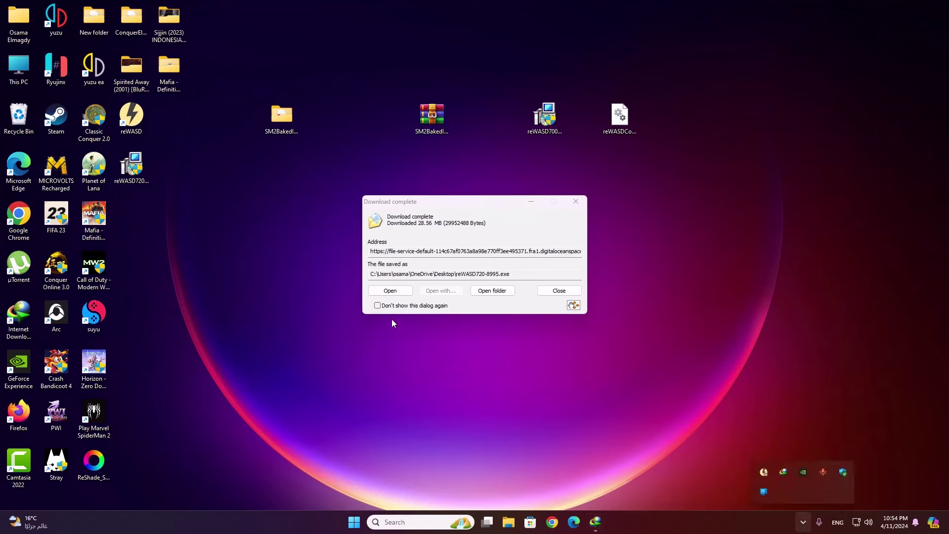
click(391, 290)
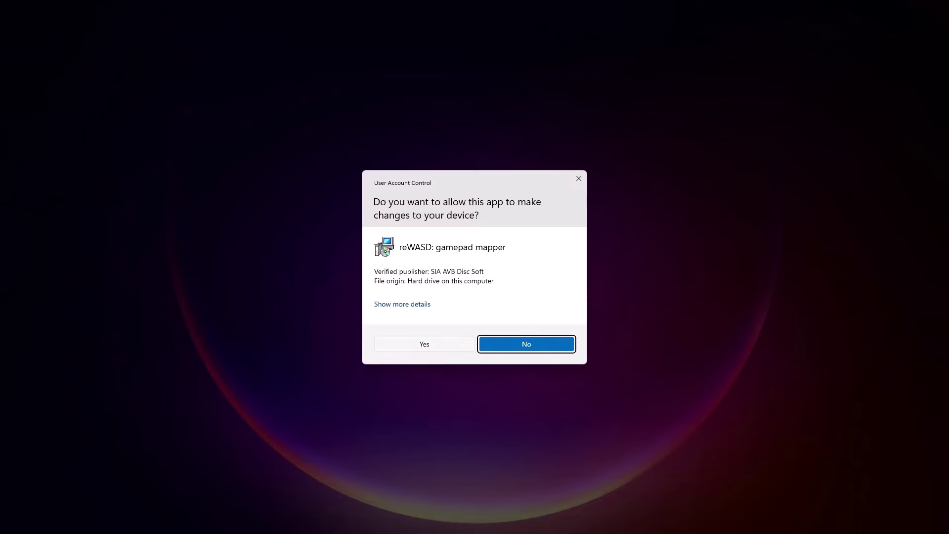
click(436, 346)
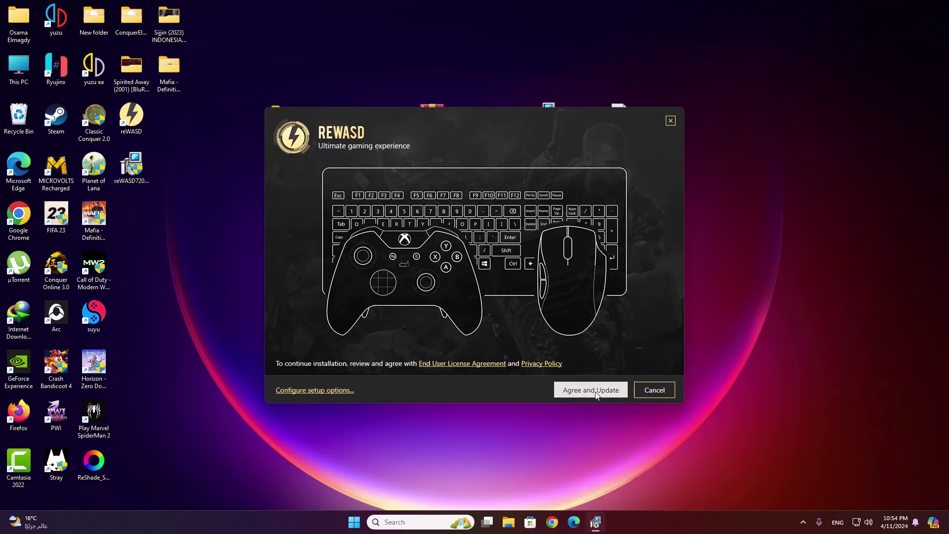
click(591, 390)
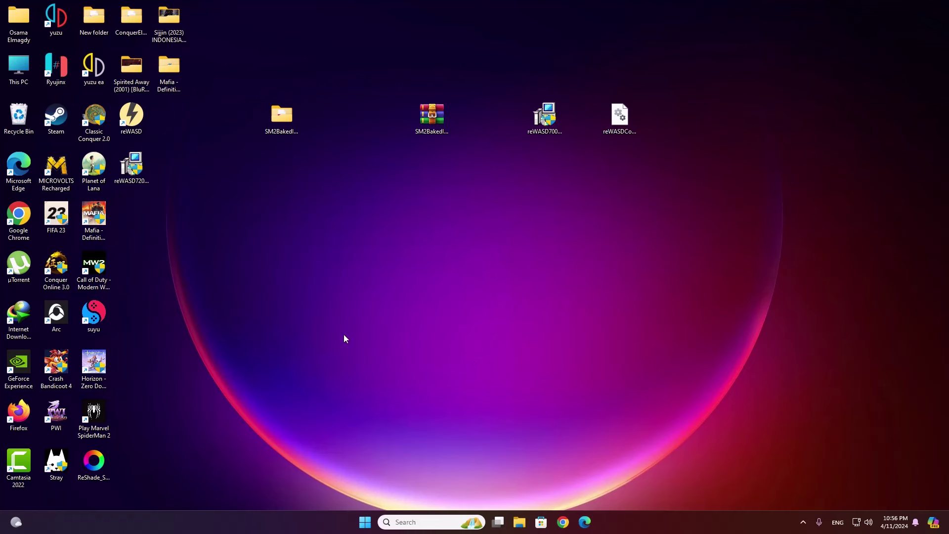
Step: Launch reWASD from the desktop and accept its Terms of Use
double_click(131, 127)
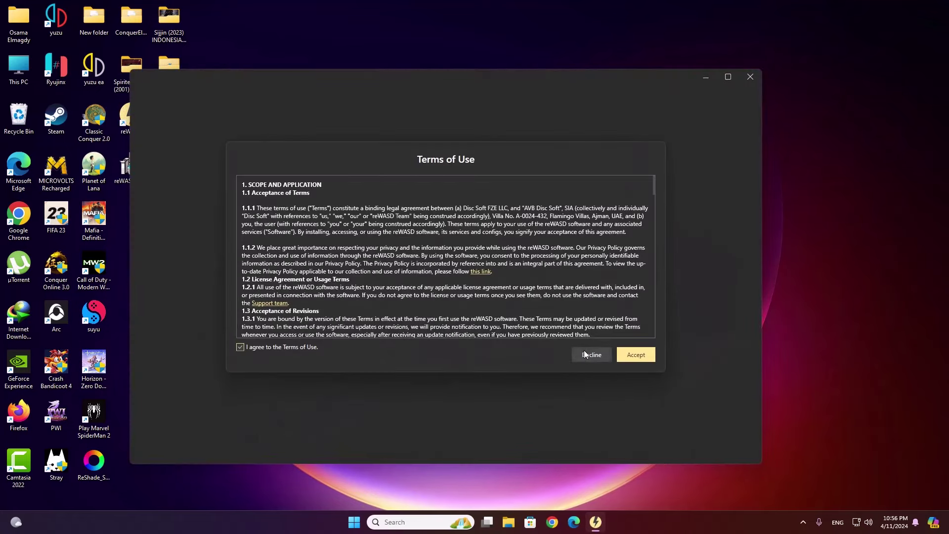
click(584, 353)
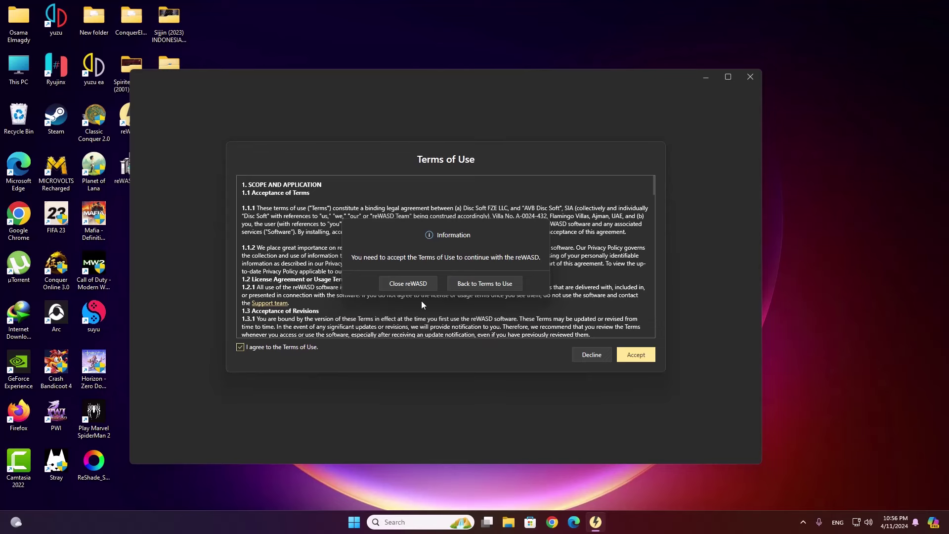
click(493, 281)
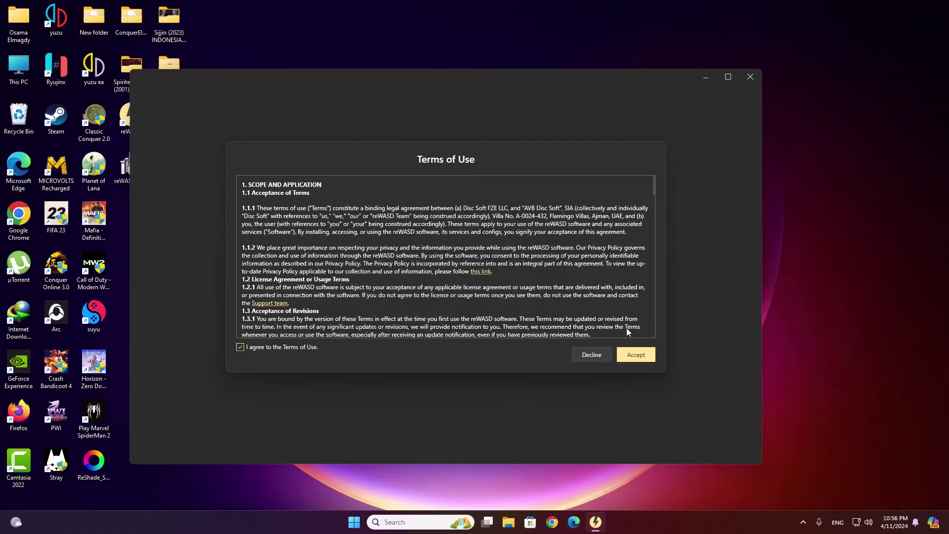
click(639, 354)
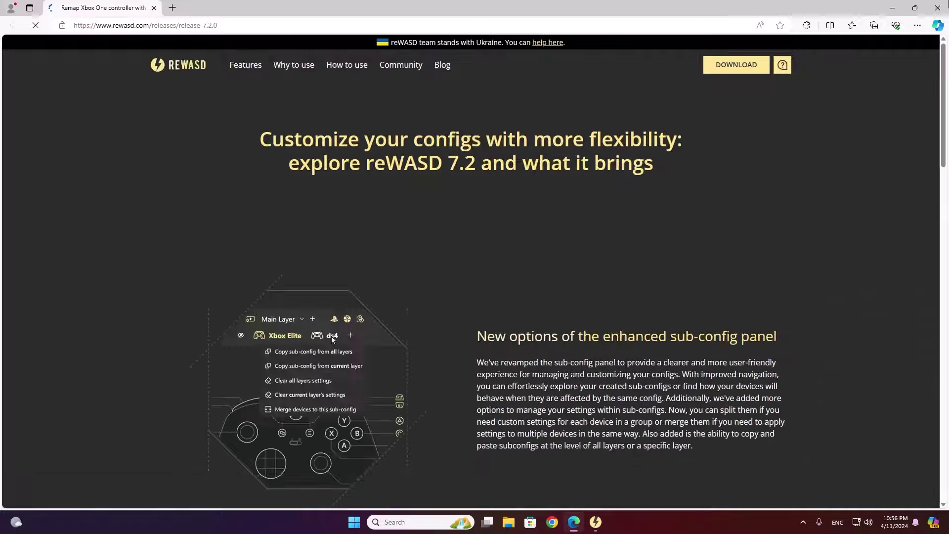
Step: Dismiss the Apex Legends and Call of Duty support notice so it does not show again, and close reWASD
click(405, 304)
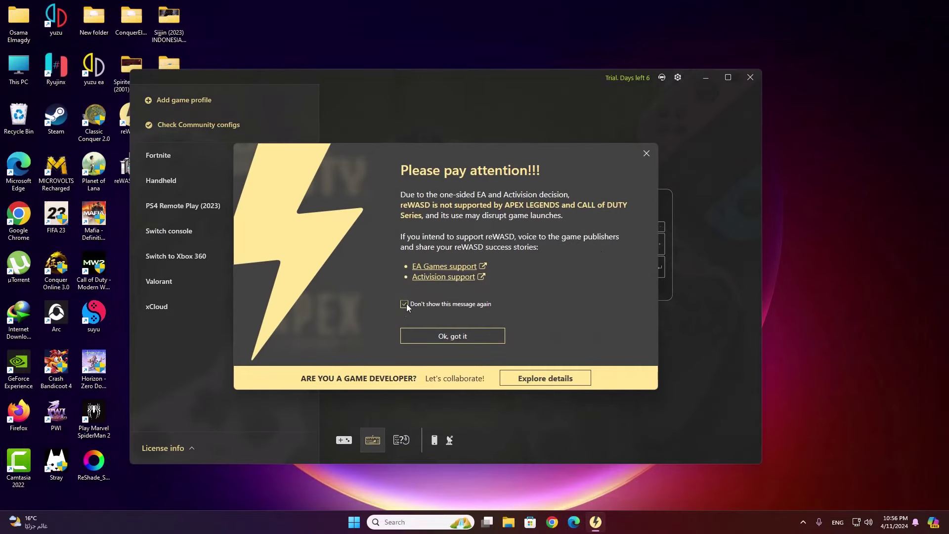
click(466, 337)
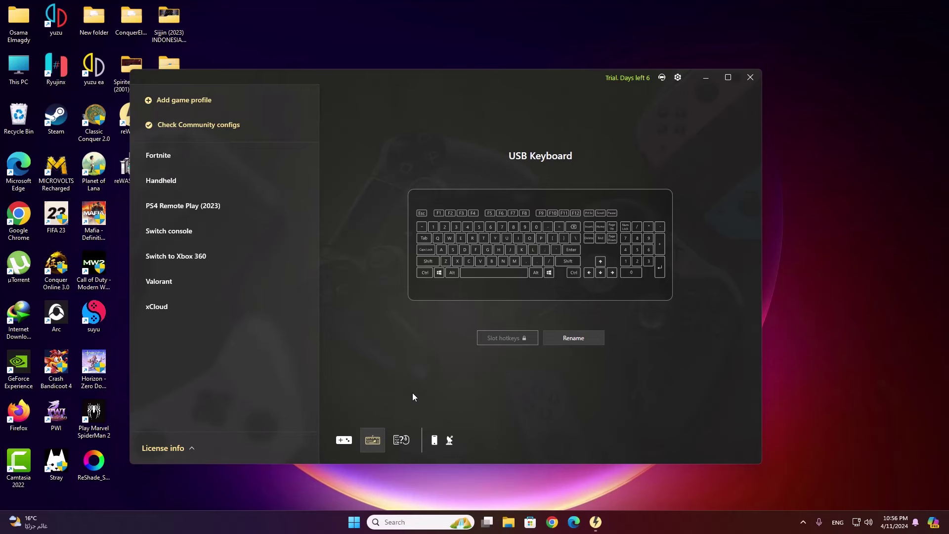
click(750, 79)
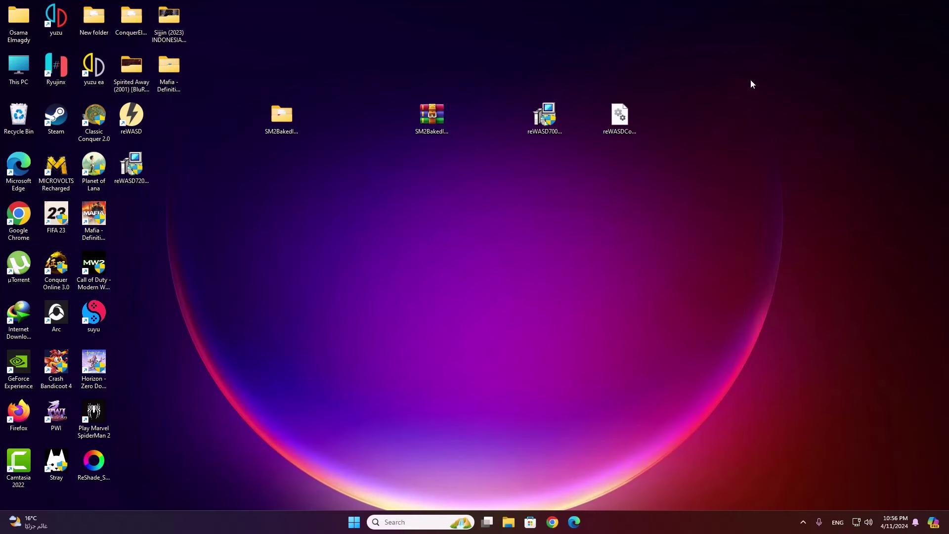
Step: Open the SM2BakedIcons folder on the desktop and select the Spider-Man 2 PC.rewasd config file
click(282, 127)
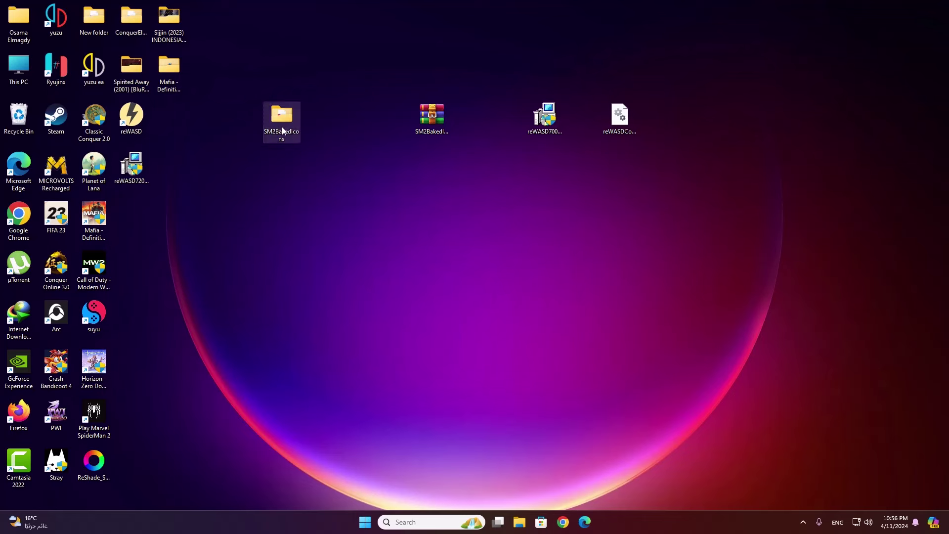
double_click(281, 129)
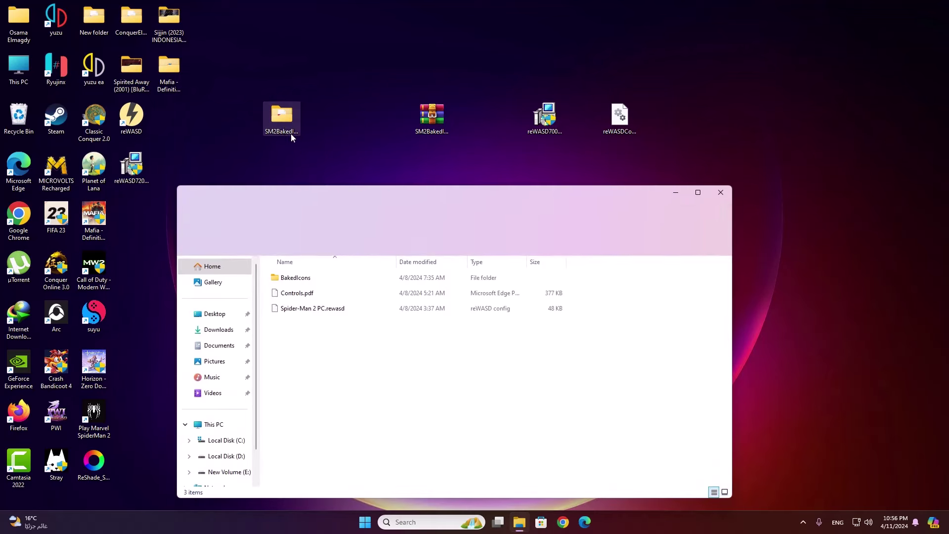
click(289, 310)
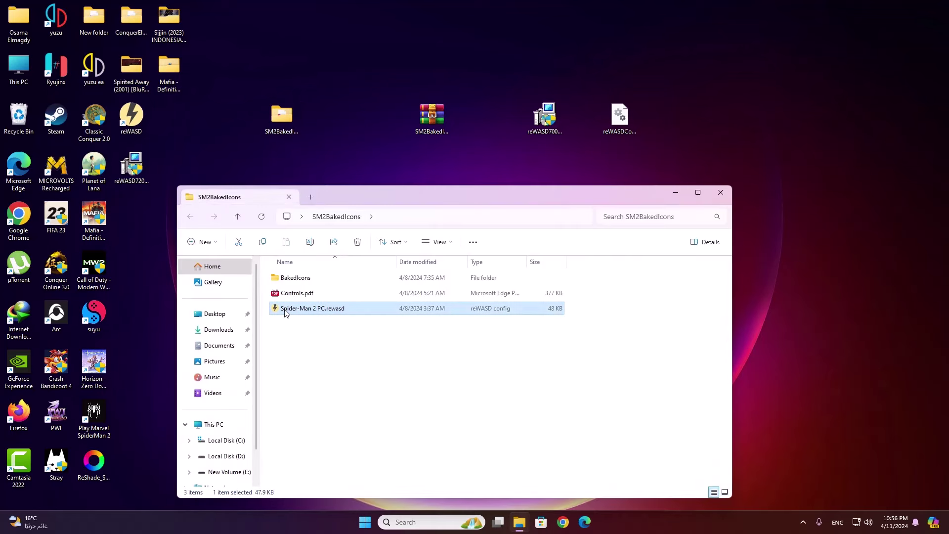